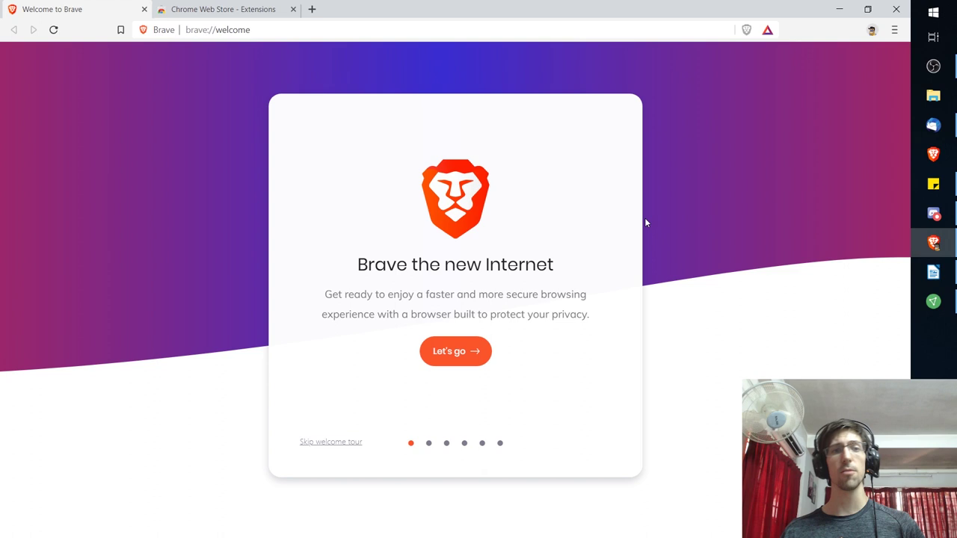
- Look over the Google extensions listed in the open Chrome Web Store page and return to the welcome page
click(217, 8)
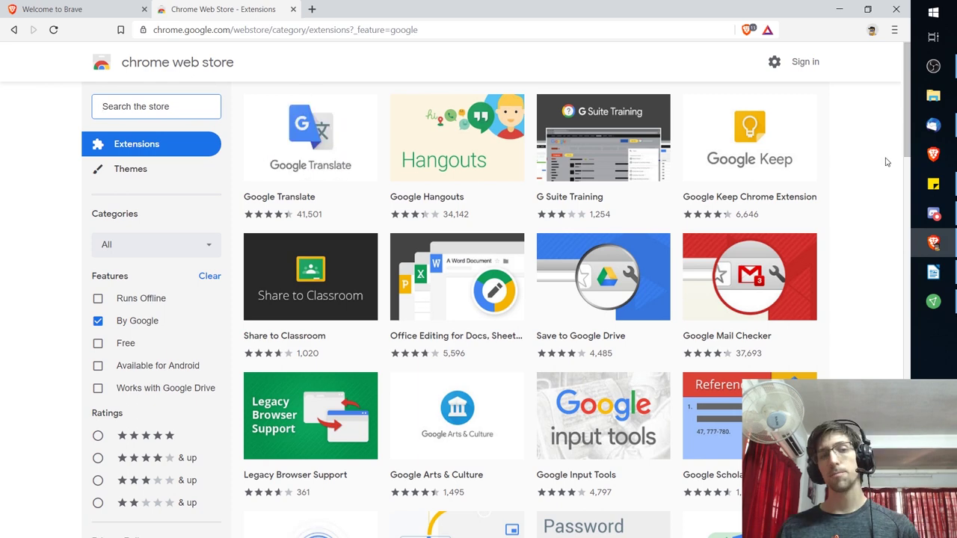
click(105, 9)
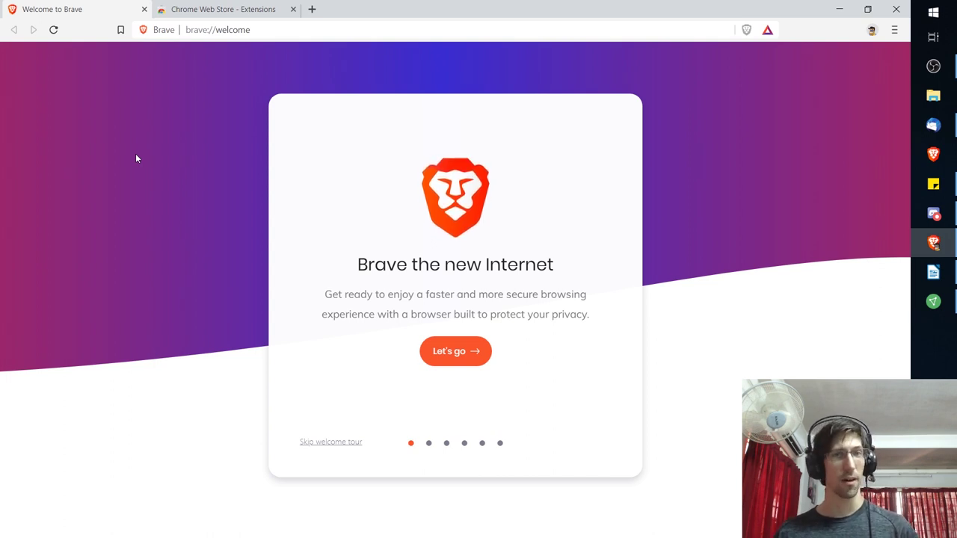
- View the browser's user profiles in the people manager and close that window
click(871, 30)
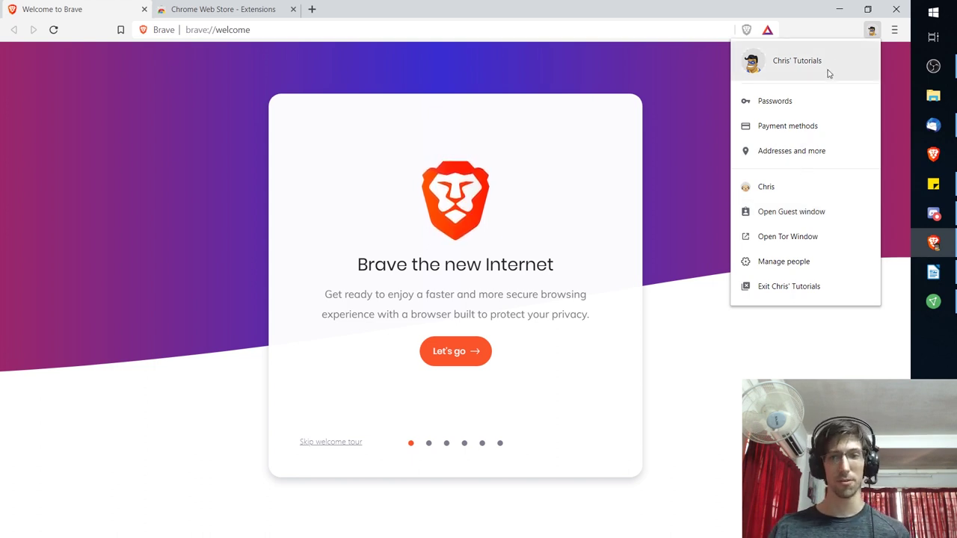
click(784, 262)
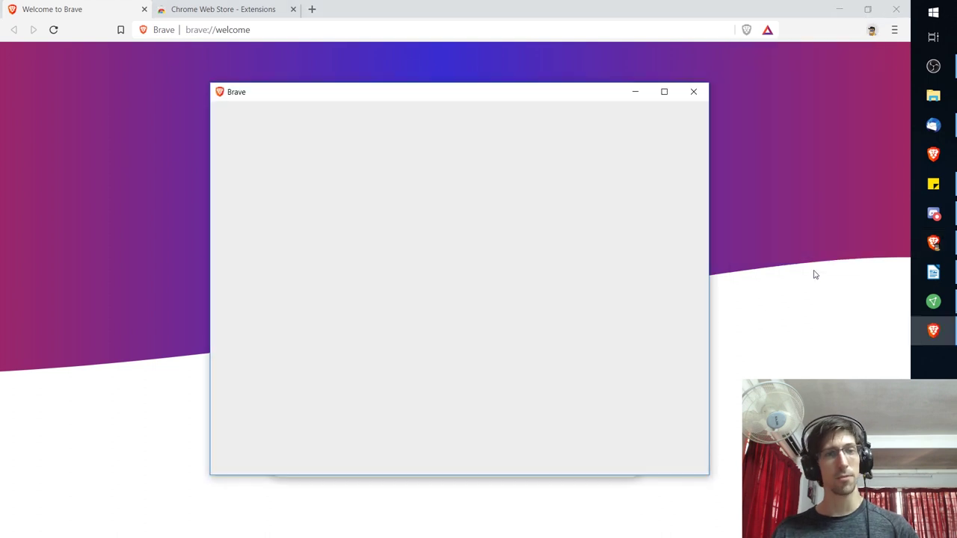
mouse_move(494, 95)
mouse_down()
mouse_move(489, 113)
mouse_move(500, 92)
mouse_up()
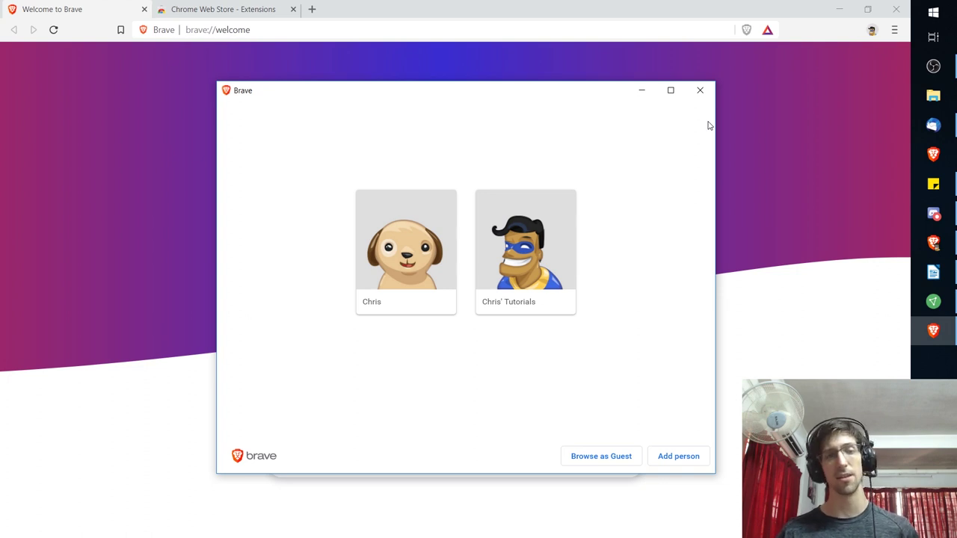
click(700, 90)
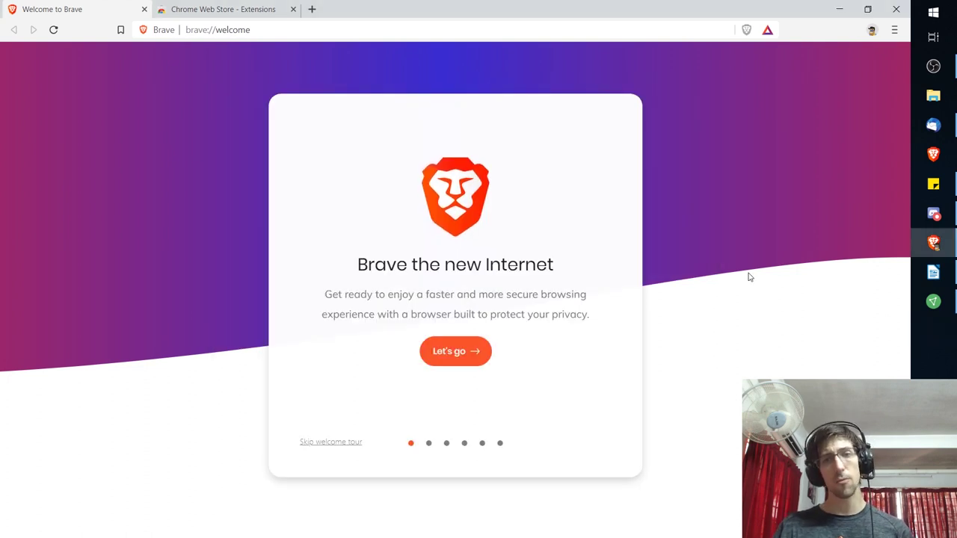
- Open the brave://sync setup page through the Sync section of the browser settings
click(894, 30)
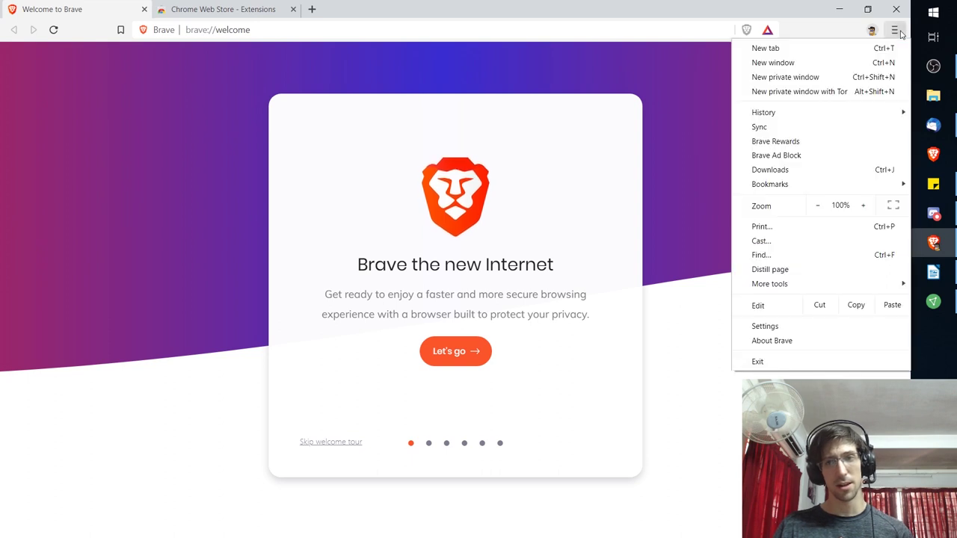
click(782, 327)
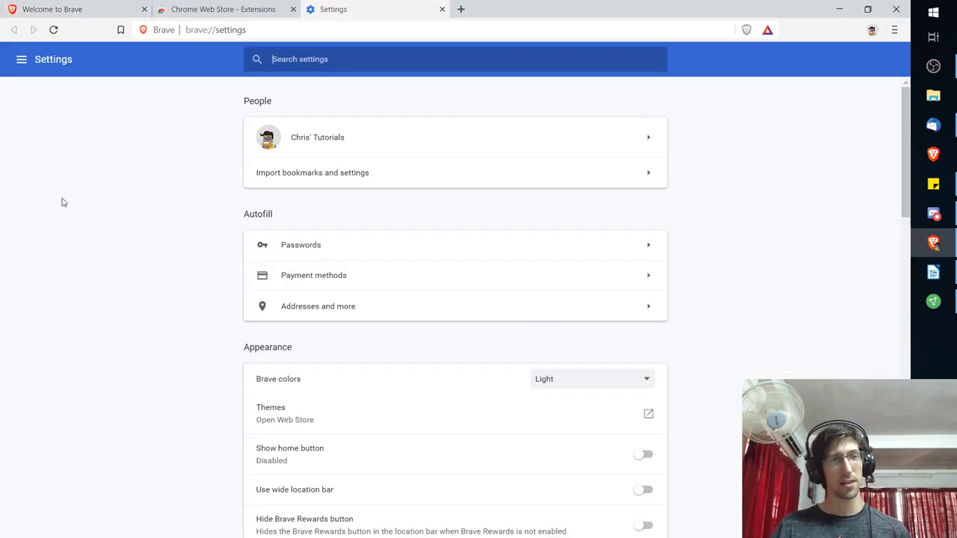
click(28, 63)
click(49, 218)
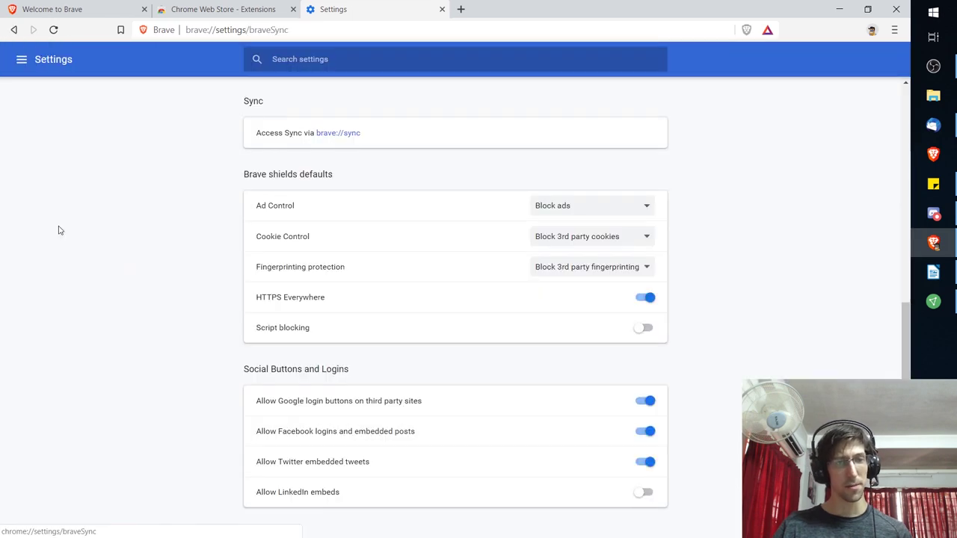
click(341, 132)
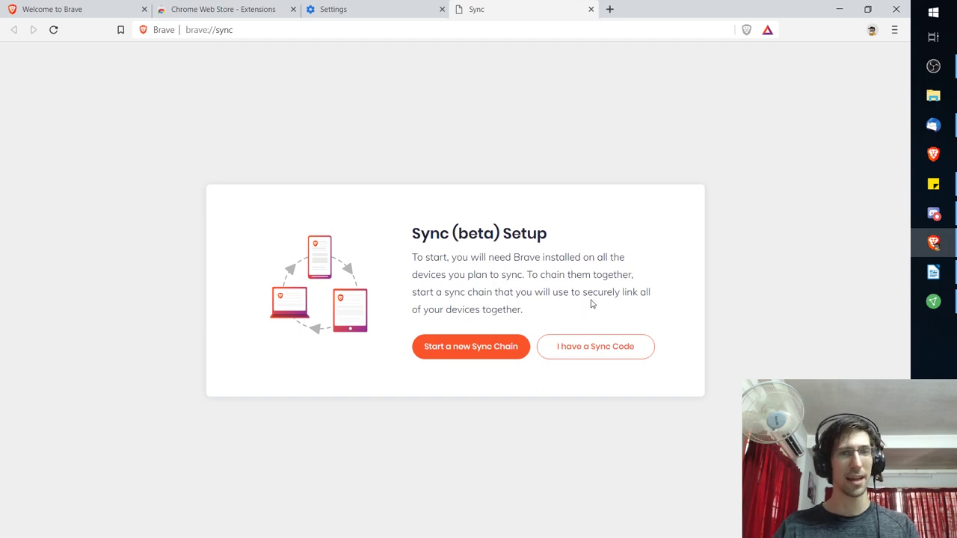
- Start a new sync chain with a Phone/Tablet device and review the device list and sync settings
click(465, 360)
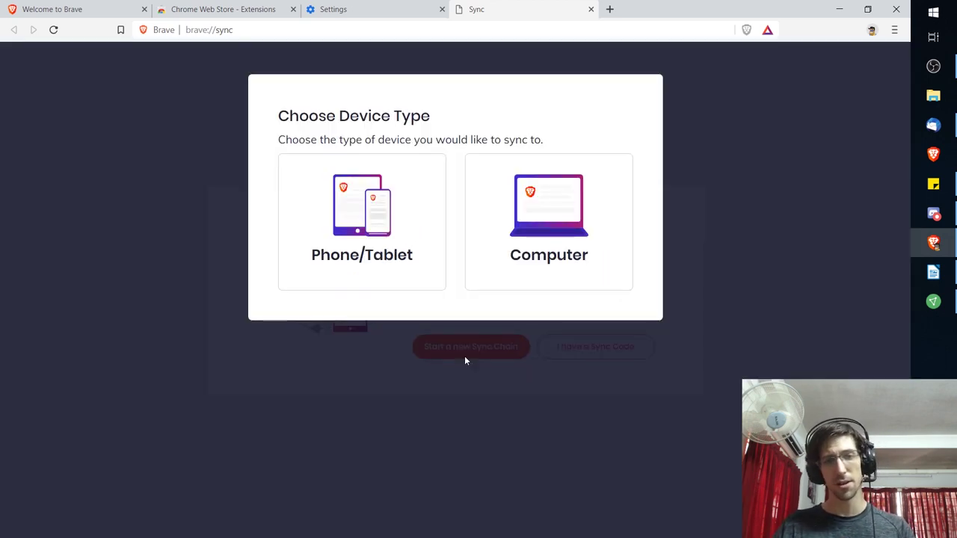
click(345, 260)
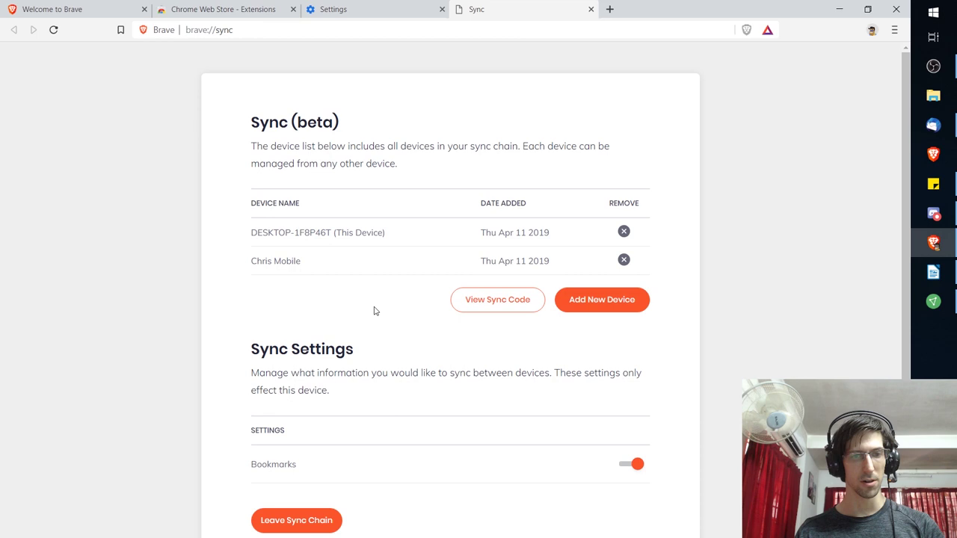
scroll(375, 311, down, 1)
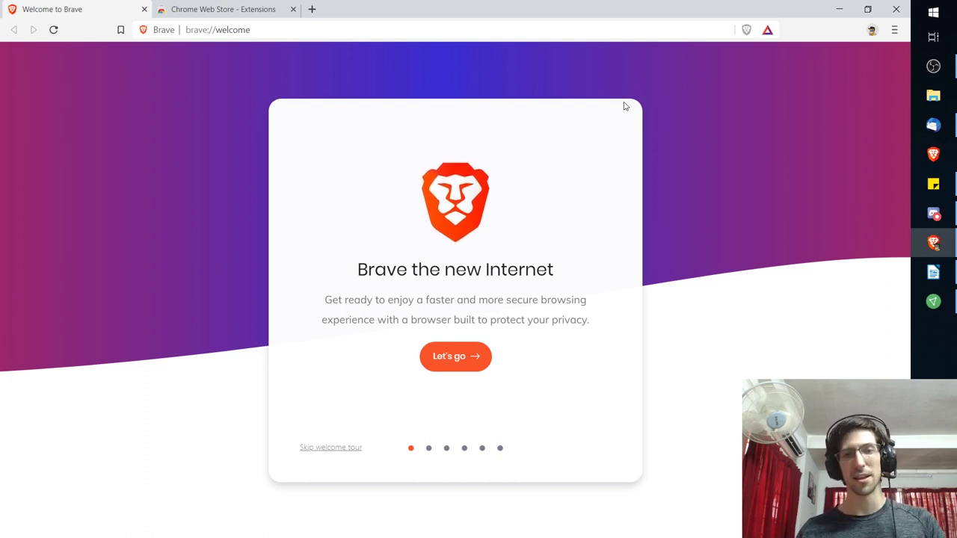
- Toggle the bookmarks bar on the welcome page twice
key(ctrl+shift+b)
key(ctrl+shift+b)
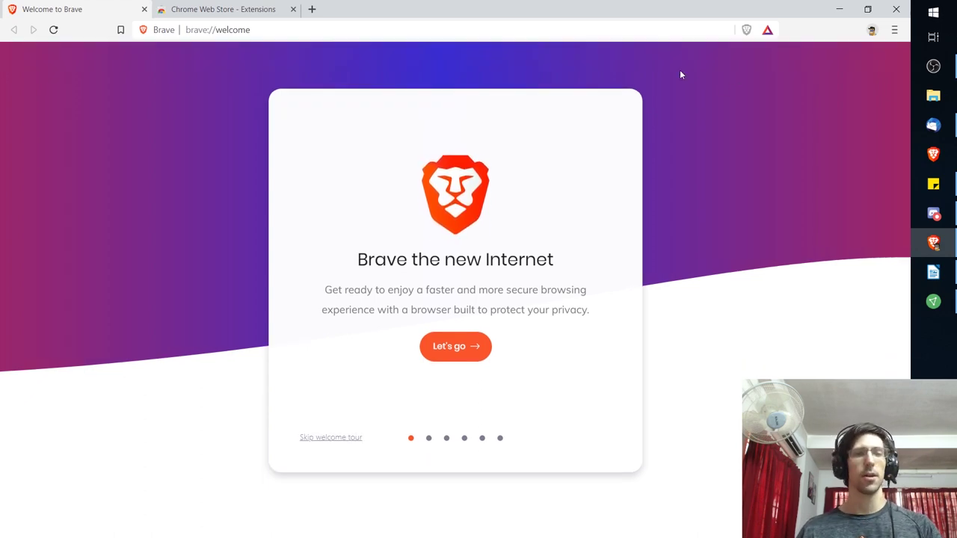
- Load google.com in a new tab
click(311, 9)
text(google)
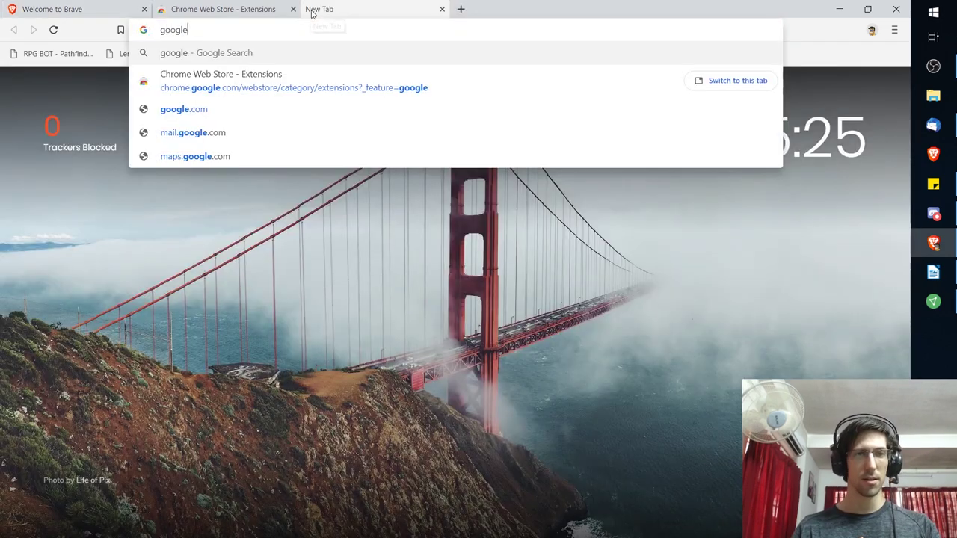
text(.com)
key(Return)
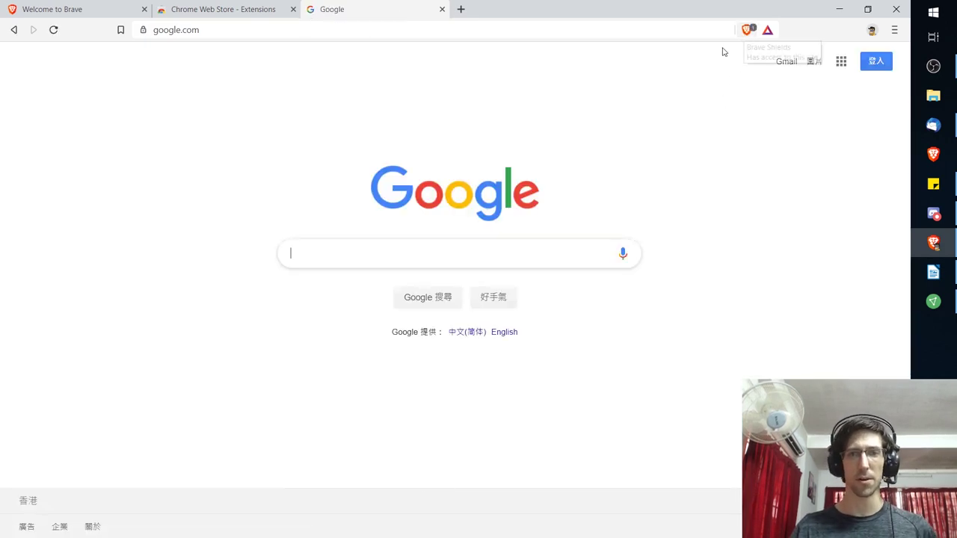
- Examine the Brave Shields settings for google.com, including the script blocking and device recognition options
click(745, 31)
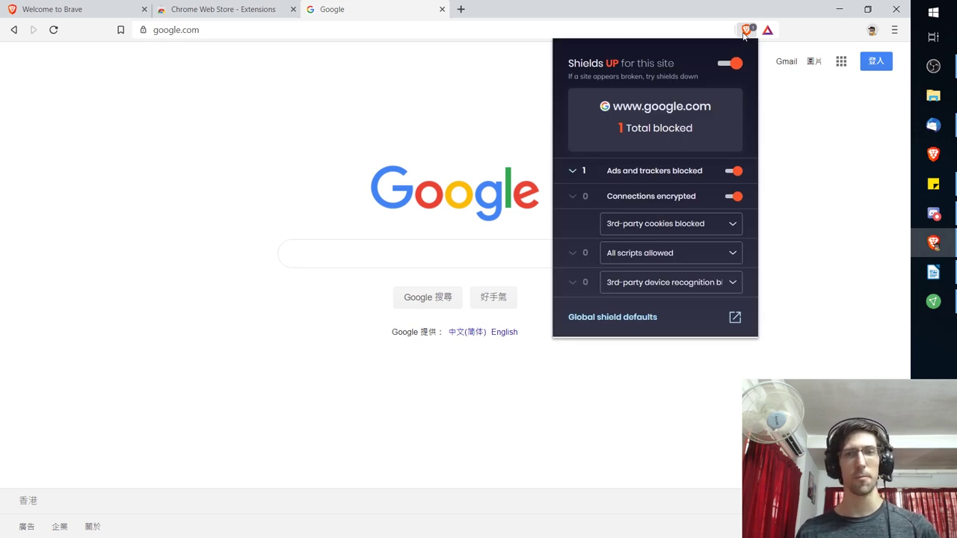
click(745, 32)
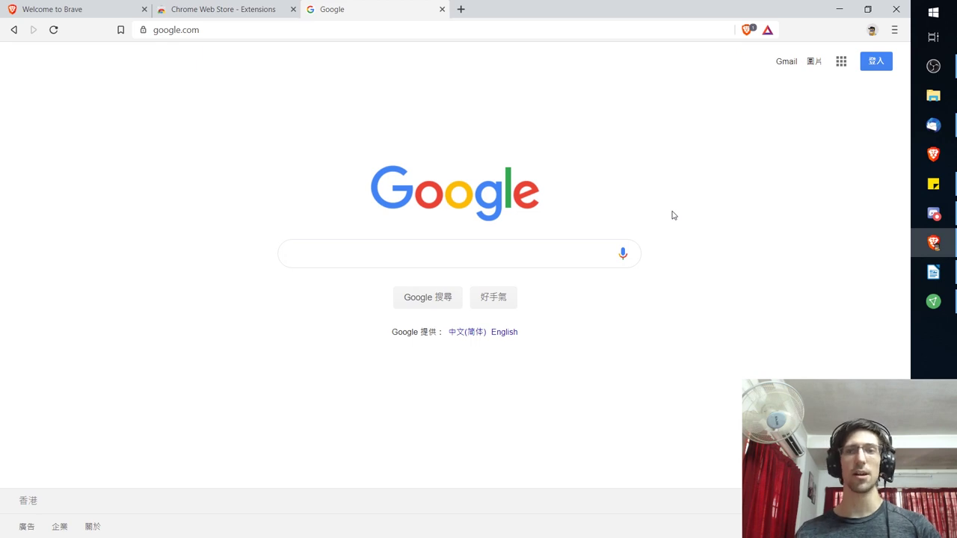
click(750, 33)
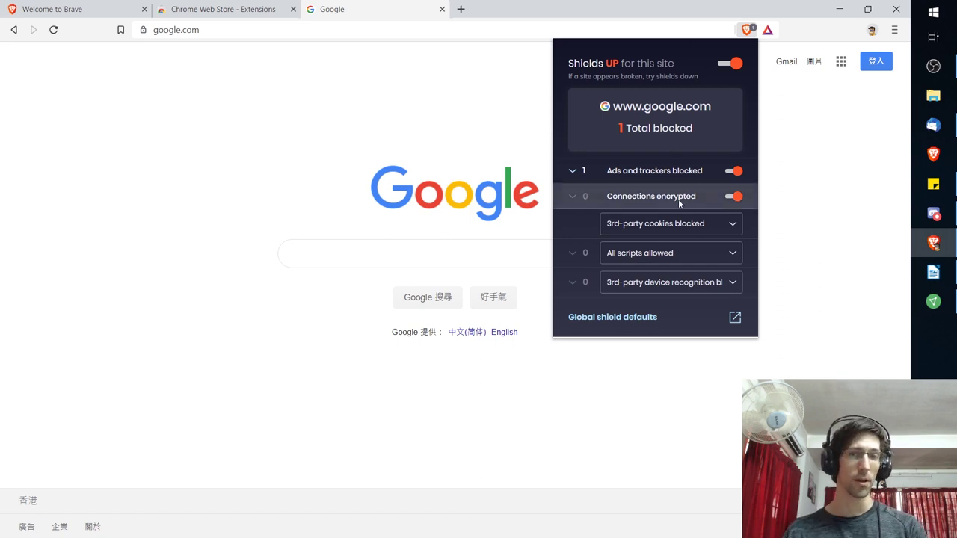
click(669, 256)
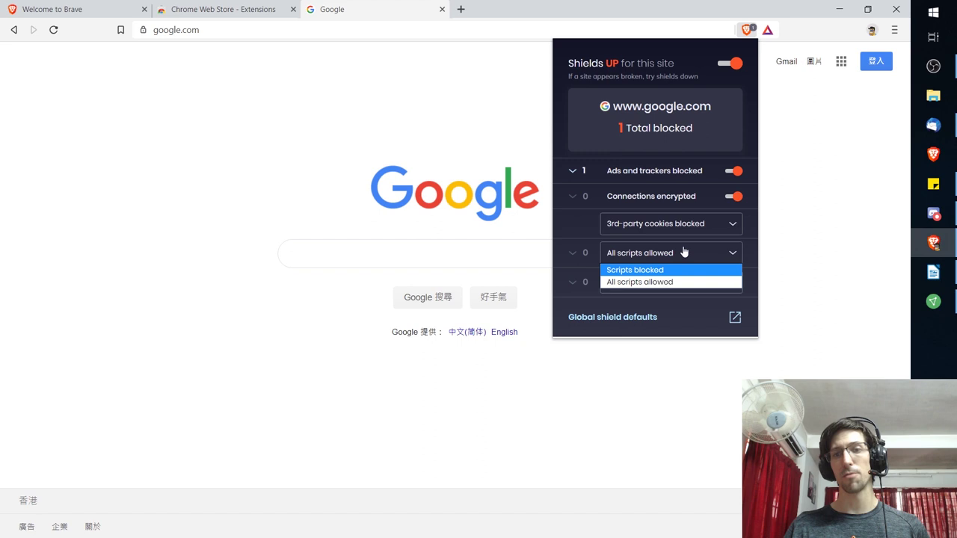
click(683, 253)
click(684, 292)
click(684, 294)
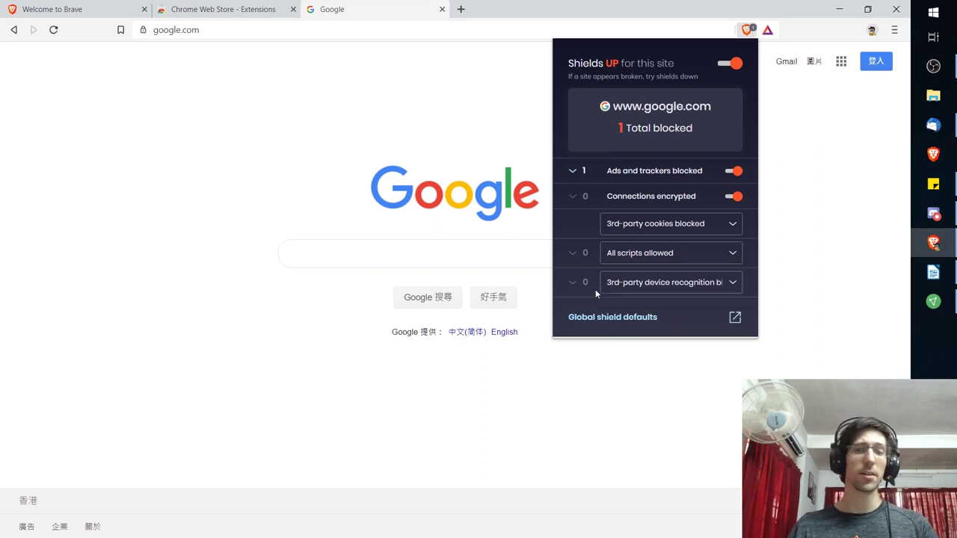
click(605, 284)
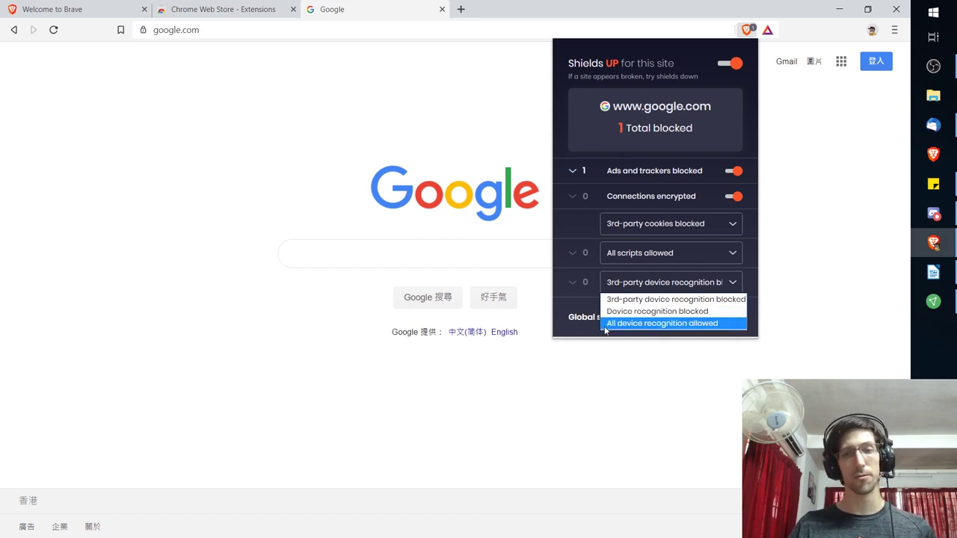
click(626, 291)
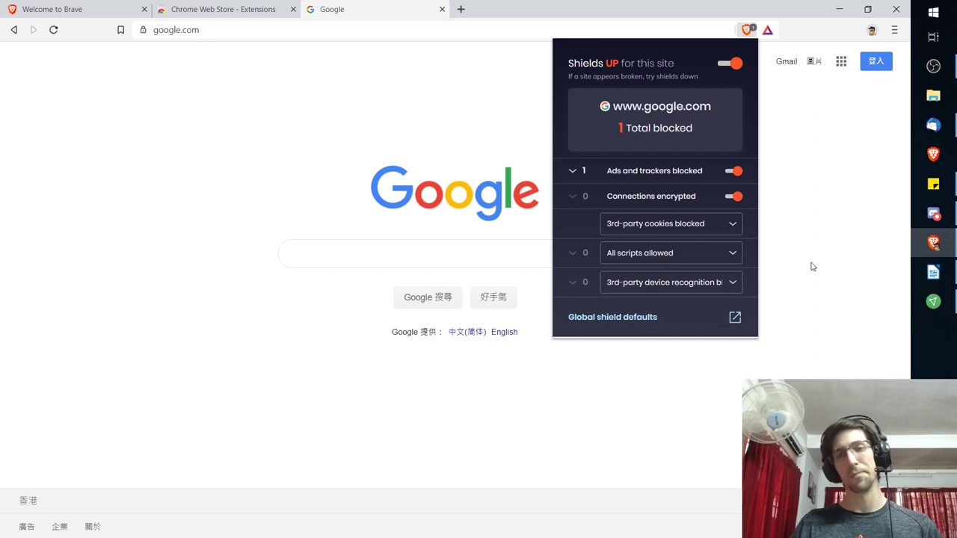
- Open the Learn More page for Brave Rewards and read how the program works
click(767, 30)
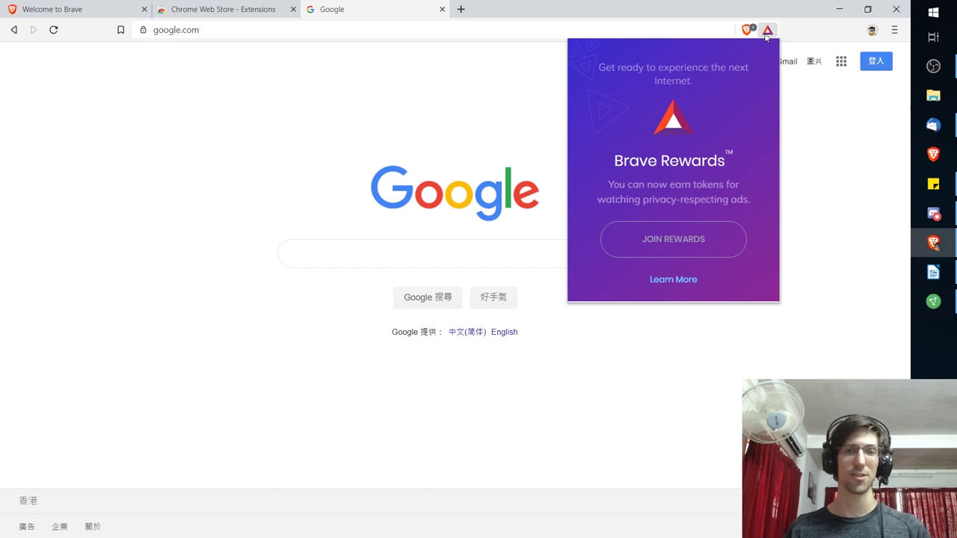
click(673, 279)
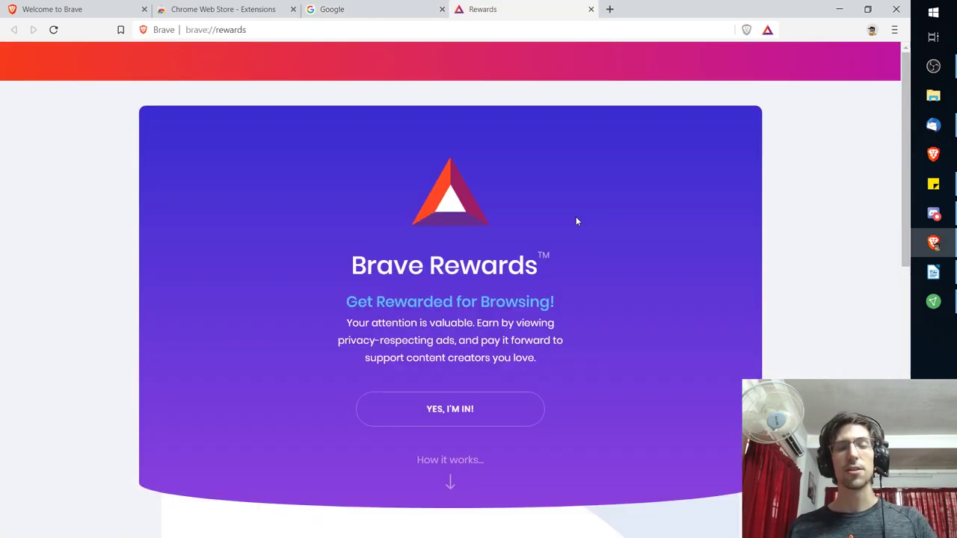
scroll(593, 237, down, 1)
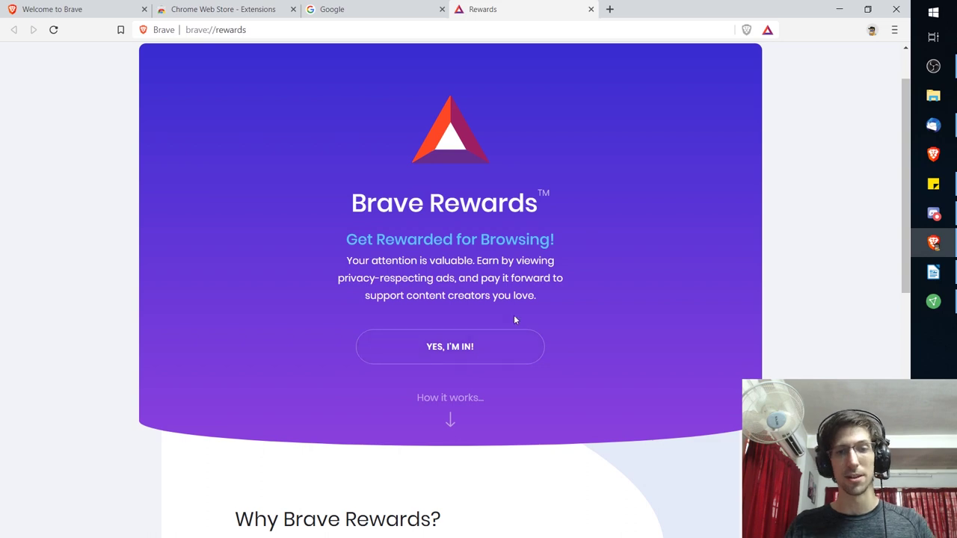
scroll(508, 358, down, 5)
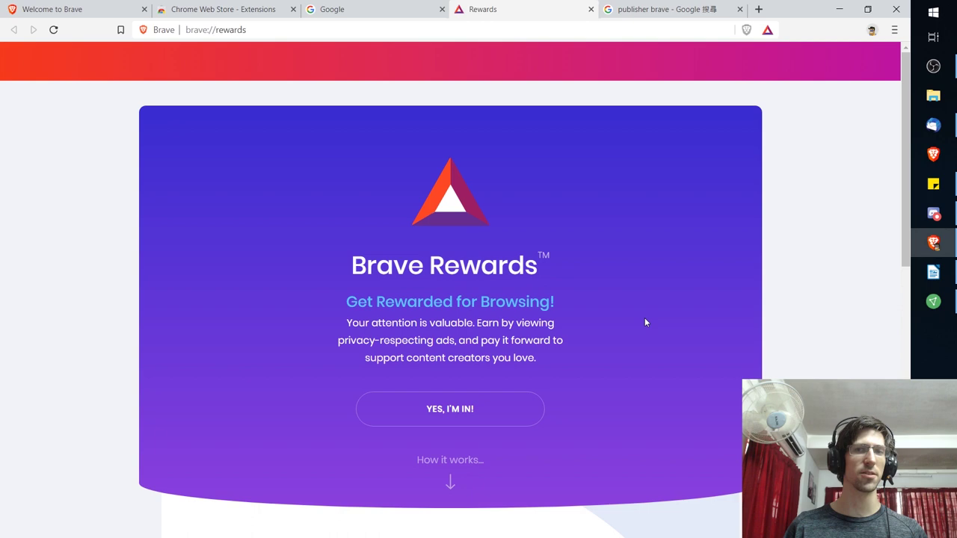
- Open the Brave Rewards publisher site from the "publisher brave" search results and compare it with the brave://rewards page
click(661, 9)
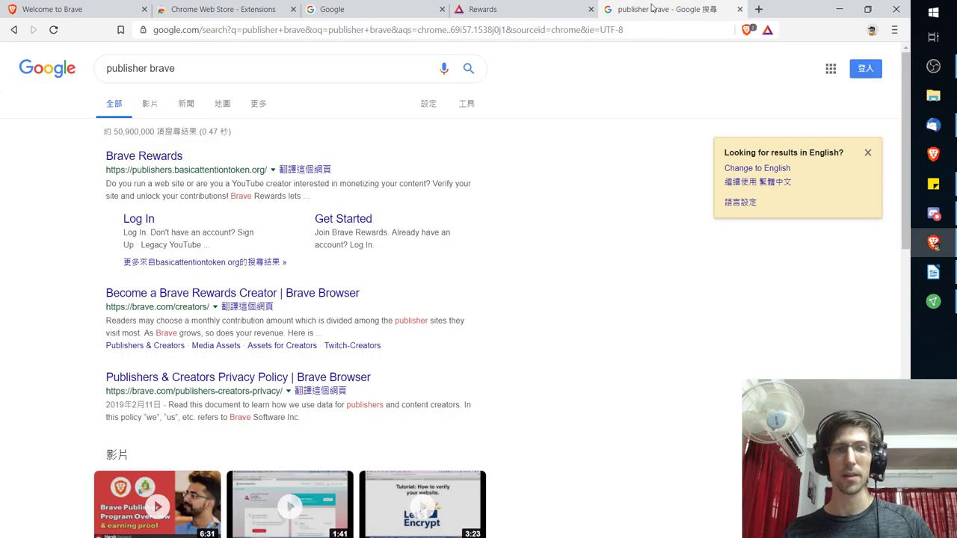
click(173, 158)
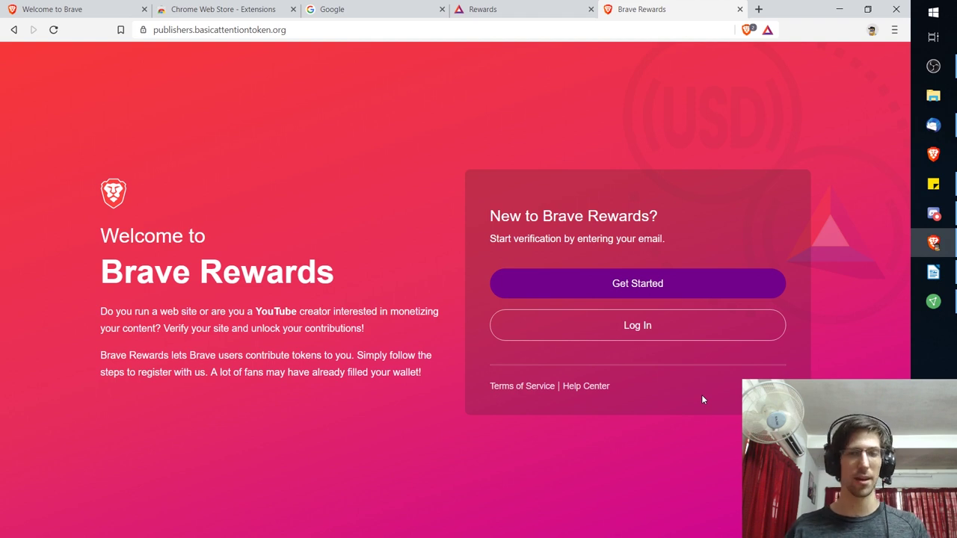
click(493, 9)
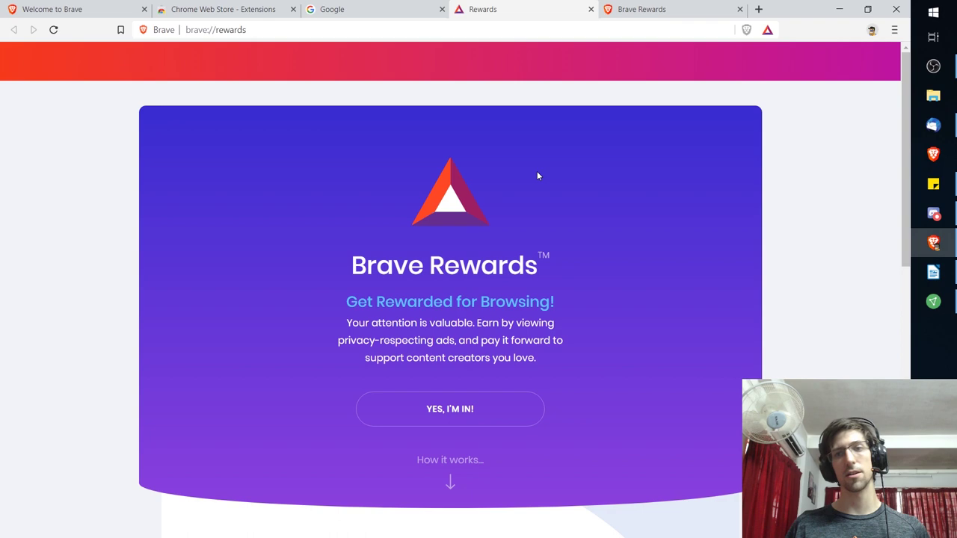
key(ctrl+Tab)
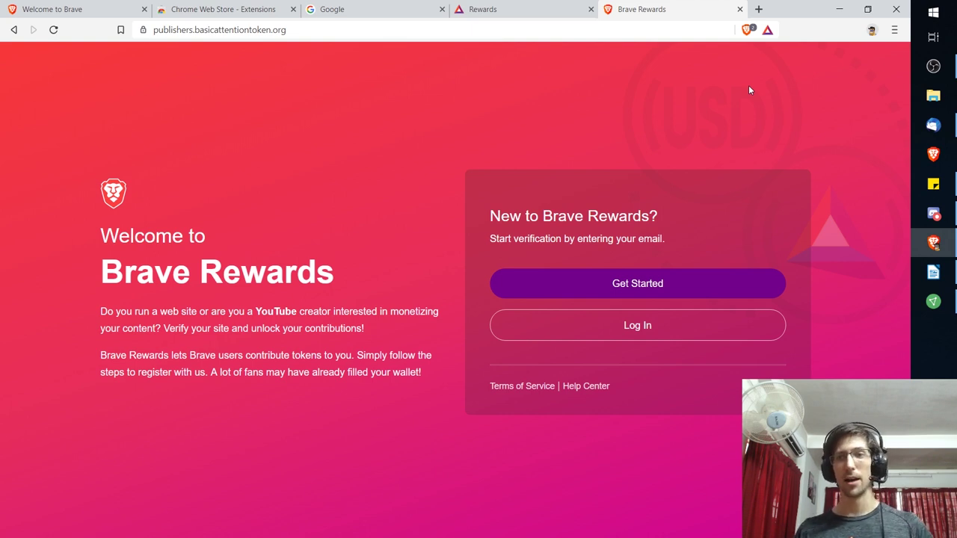
- Open a new private window with Tor, review its start page, and minimize the window
click(895, 30)
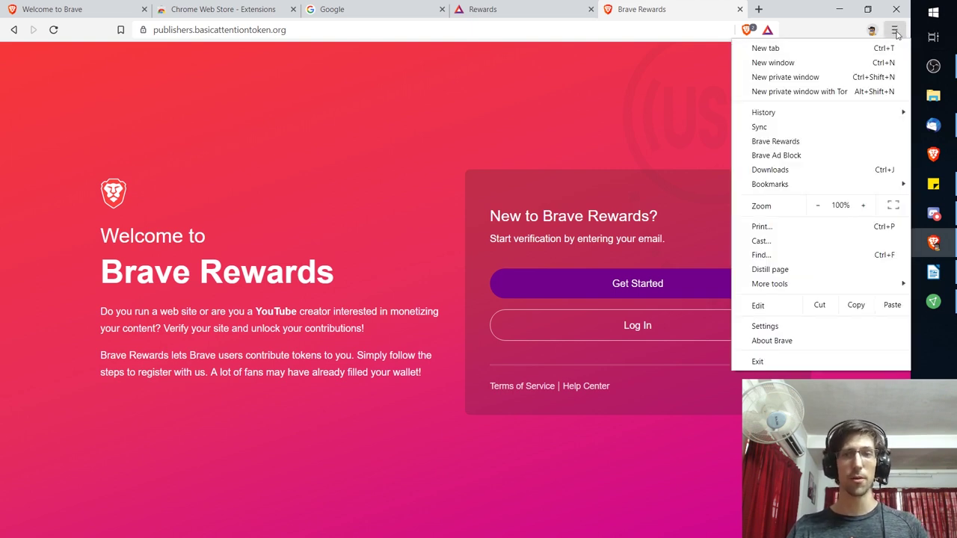
click(830, 93)
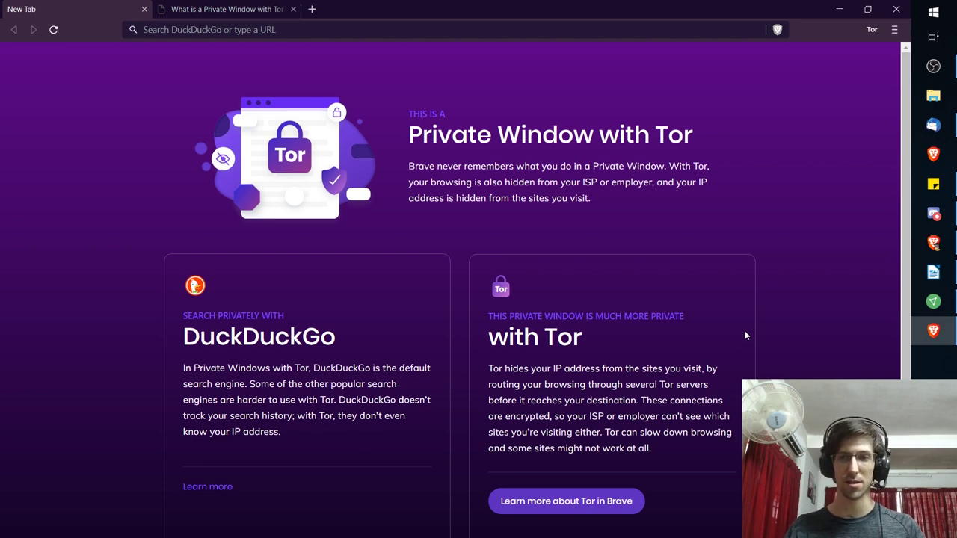
click(839, 11)
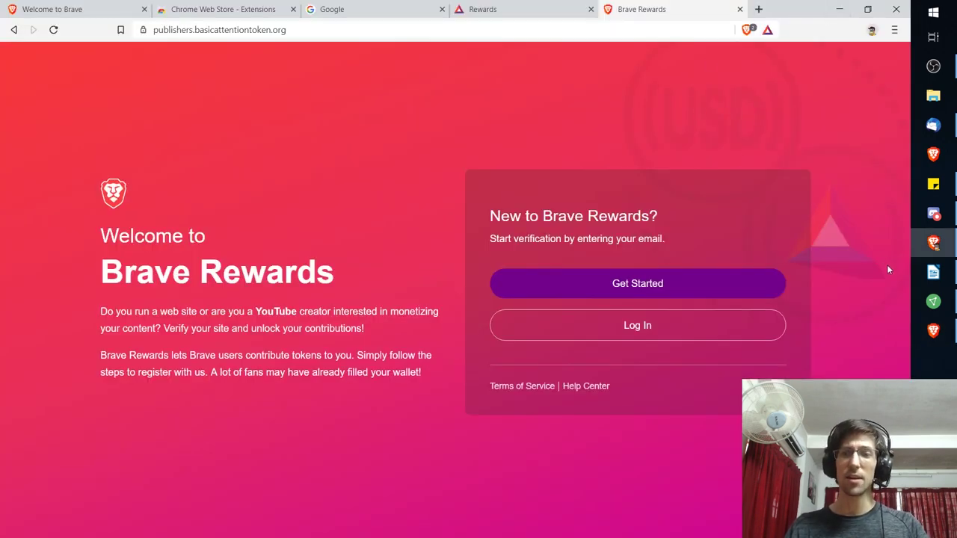
- Switch to ProtonVPN to view the current VPN connection
click(919, 304)
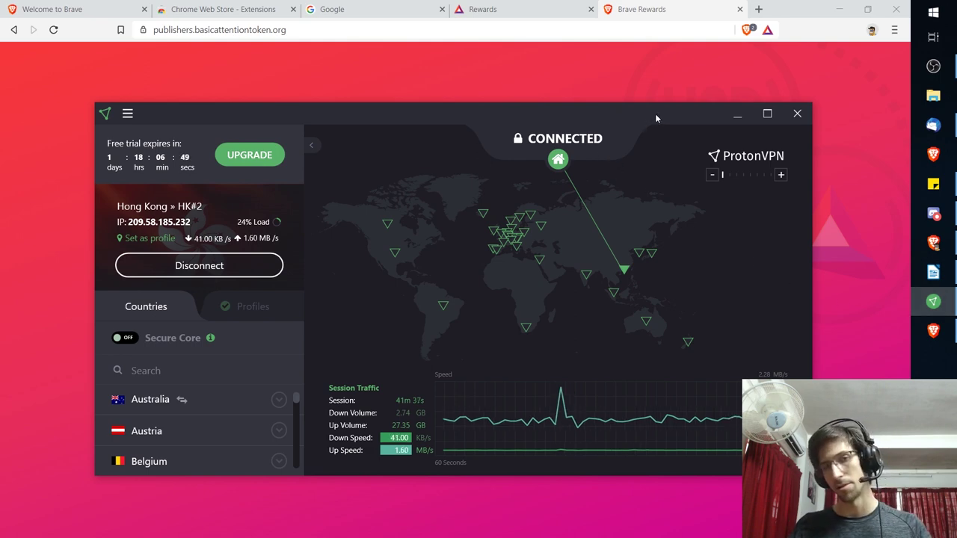
- Move the ProtonVPN window slightly, examine its connection details and Secure Core option, and minimize it
drag(655, 114, 671, 98)
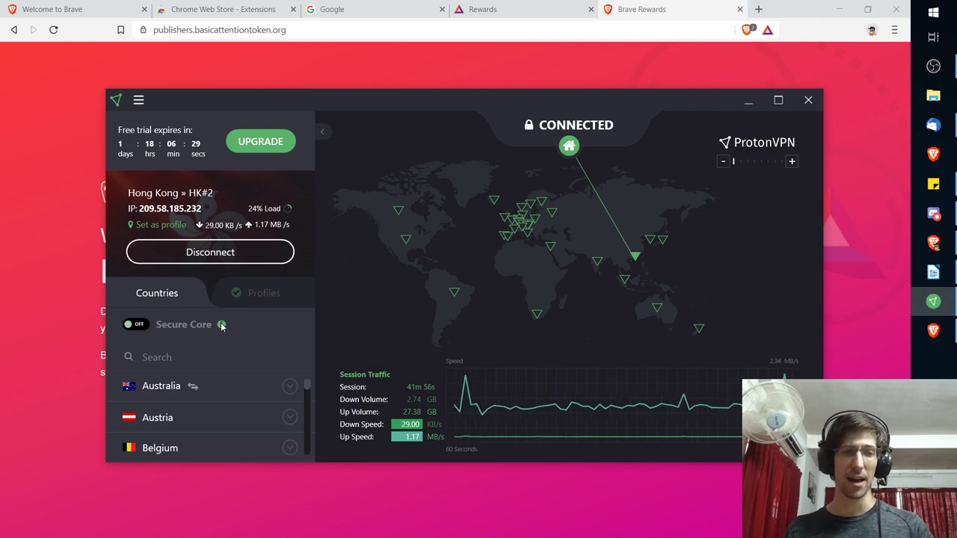
mouse_move(221, 326)
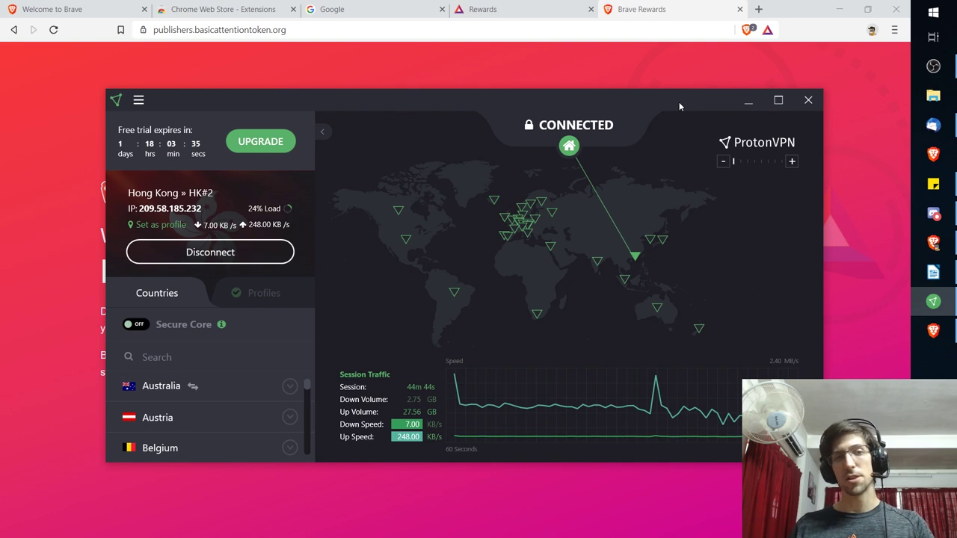
click(749, 101)
- Return to the Welcome to Brave page and advance its tour past the search engine card to the color theme card
key(ctrl+1)
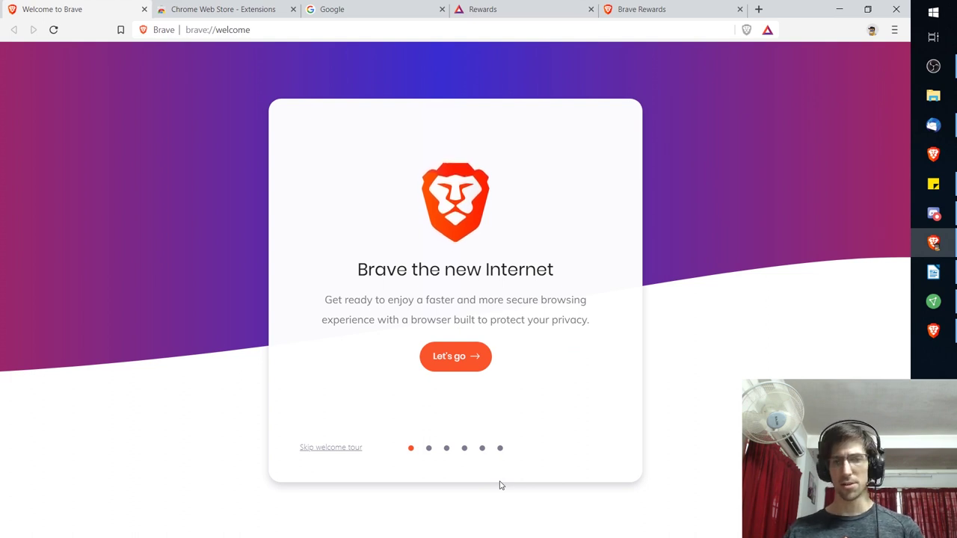
click(446, 449)
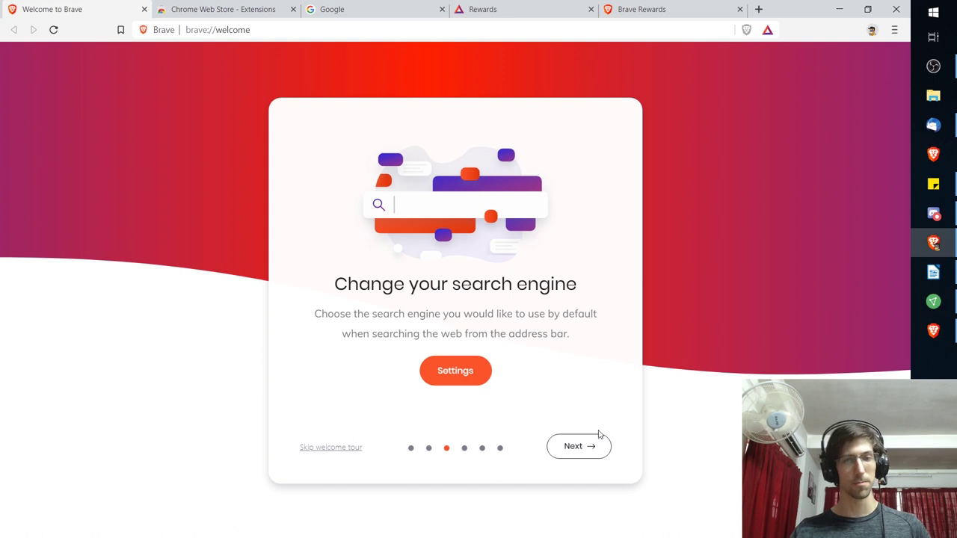
click(600, 458)
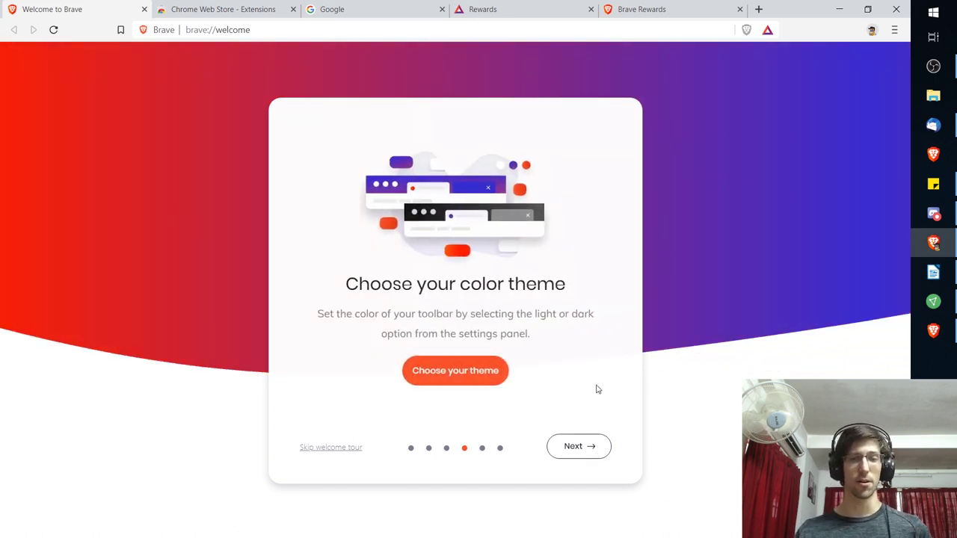
- Open the appearance settings from the welcome tour, try the Dark option for Brave colors, and restore Light
click(474, 370)
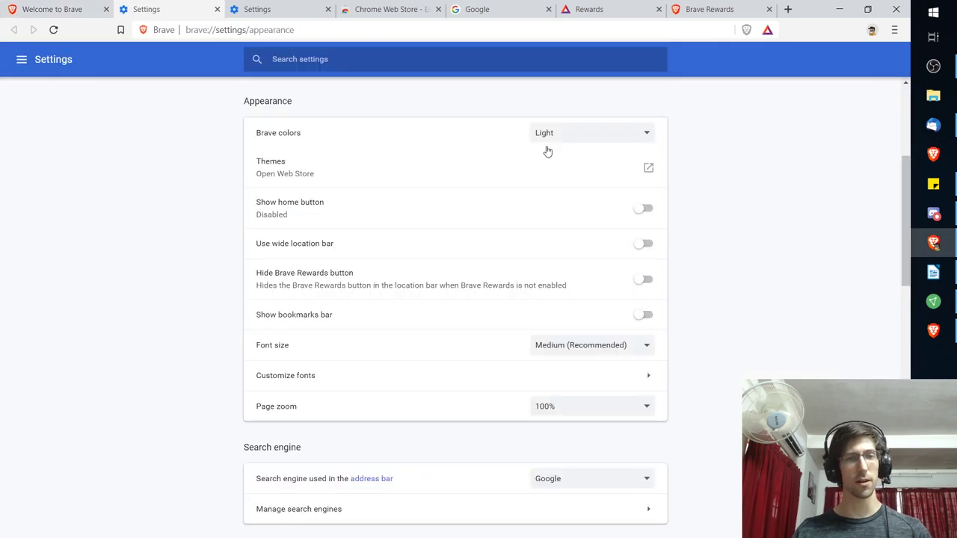
click(565, 137)
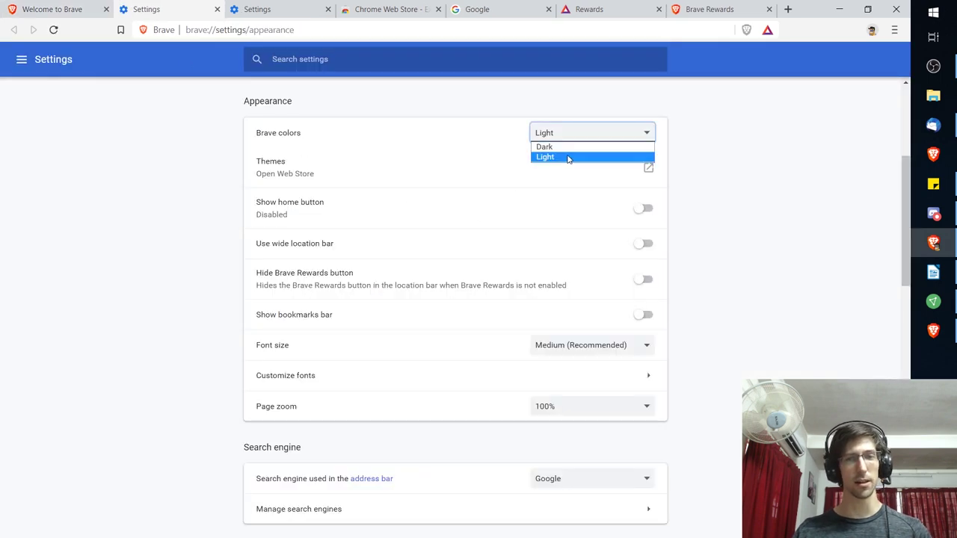
click(568, 148)
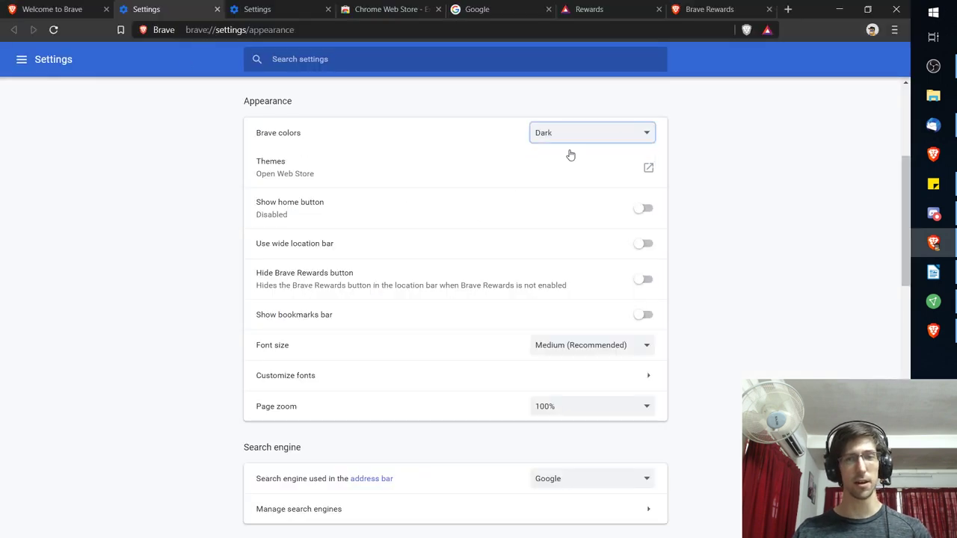
click(618, 137)
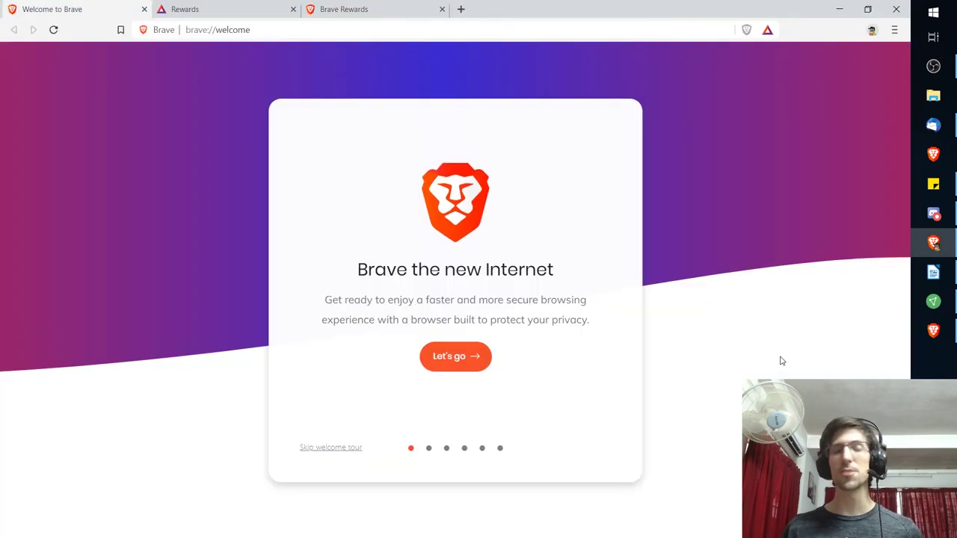